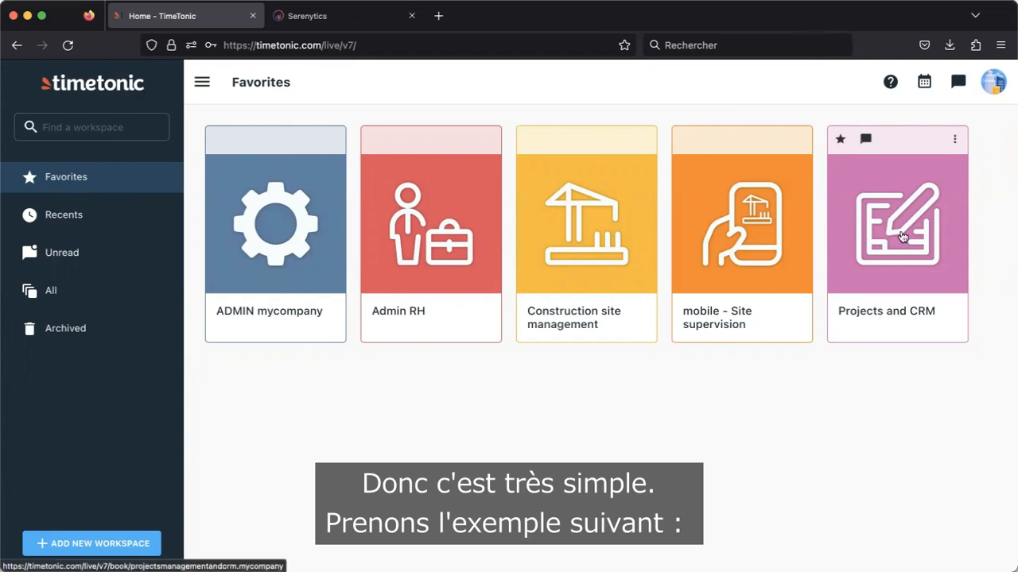
Open the Projects table of the Projects and CRM workspace and look through its columns.
left_click(903, 237)
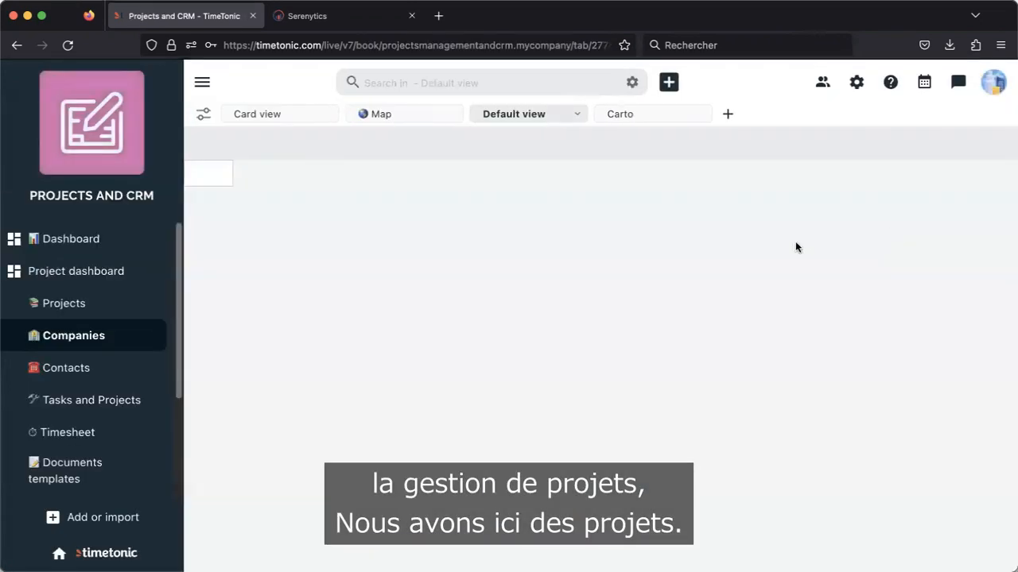
left_click(80, 302)
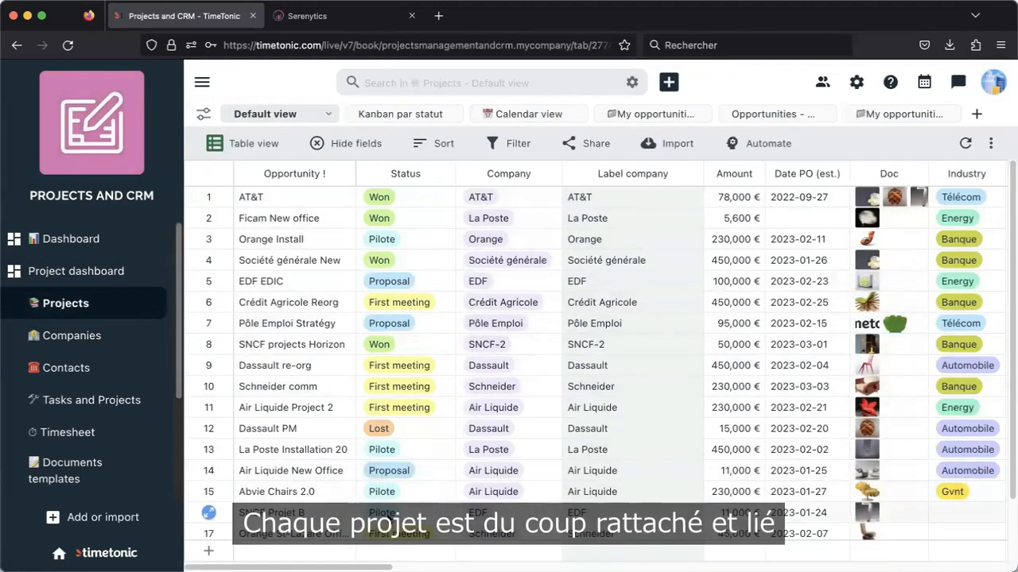
scroll(489, 354, "right", 3)
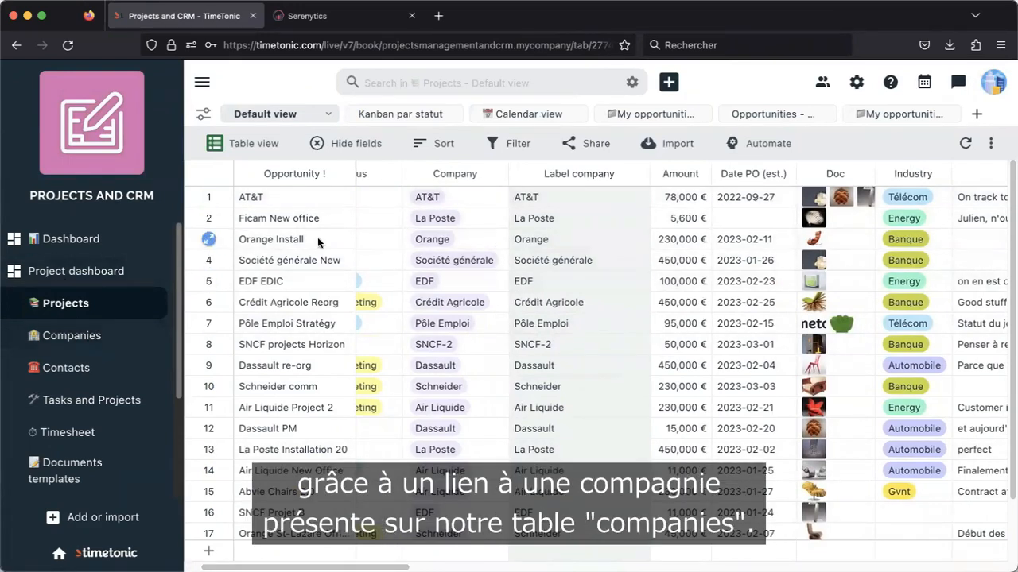
scroll(536, 395, "right", 4)
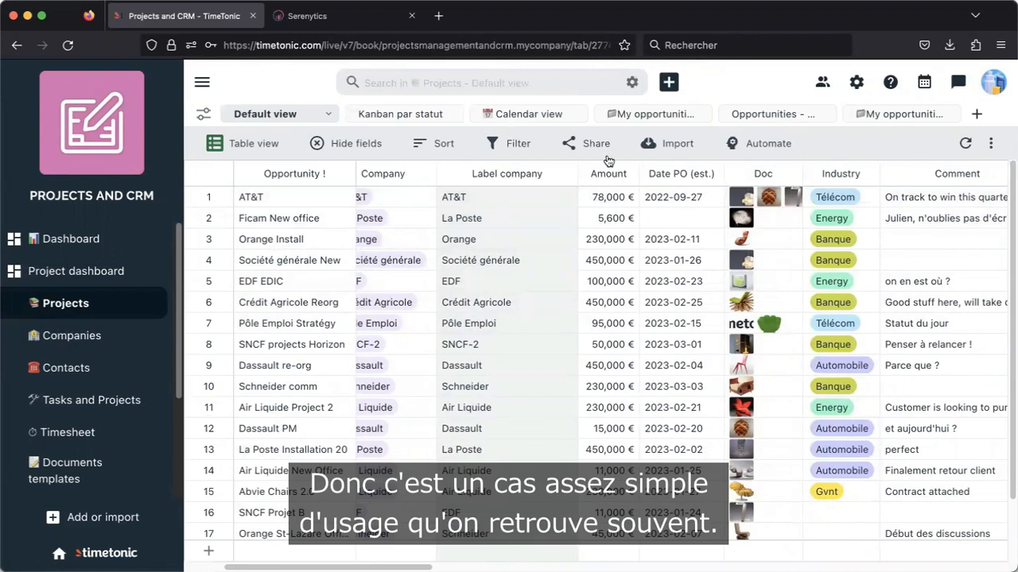
left_click_drag(373, 565, 327, 564)
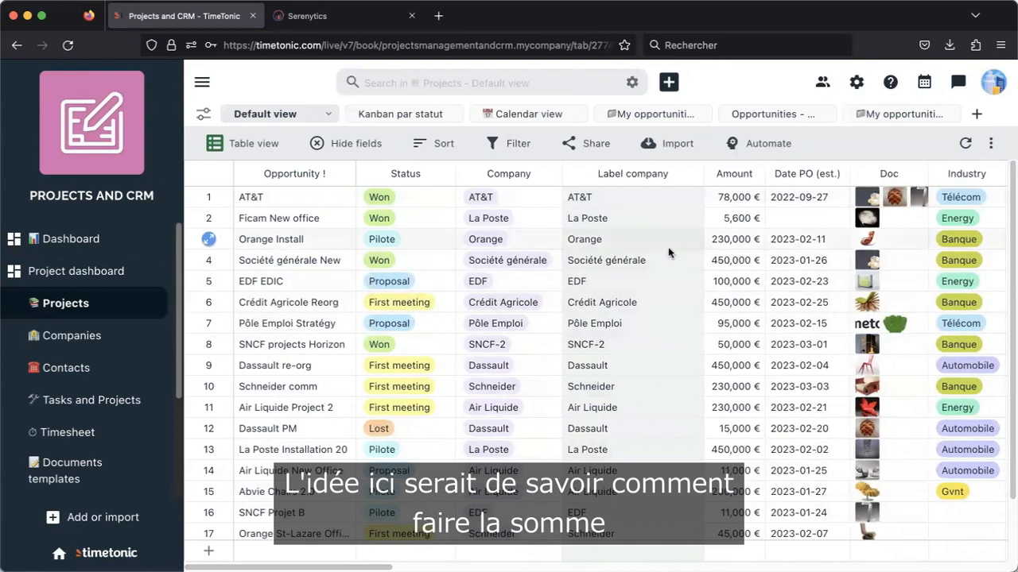
Select the first five project amounts to read their totals, and inspect the Company link column.
left_click_drag(718, 198, 717, 284)
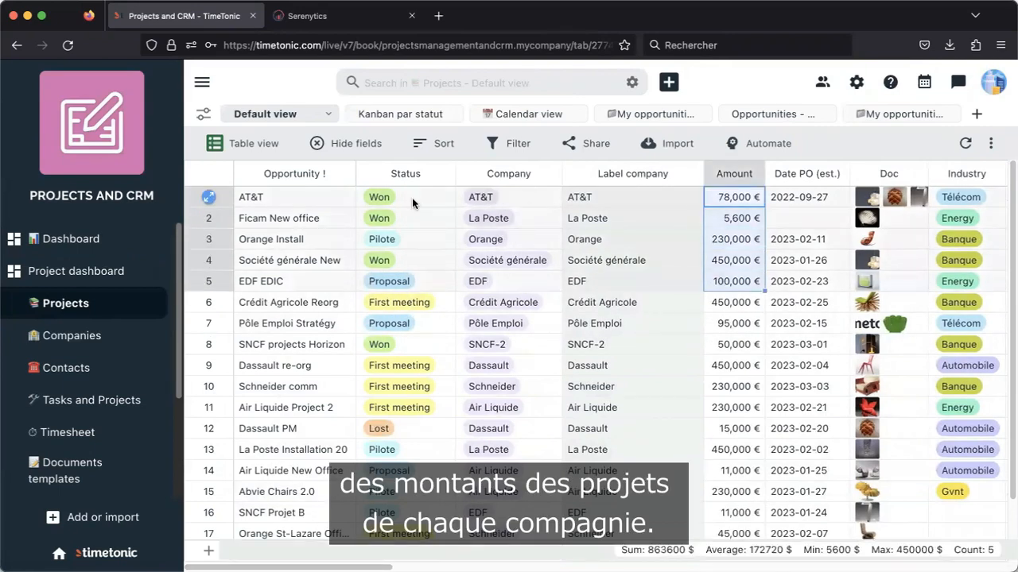
left_click(778, 95)
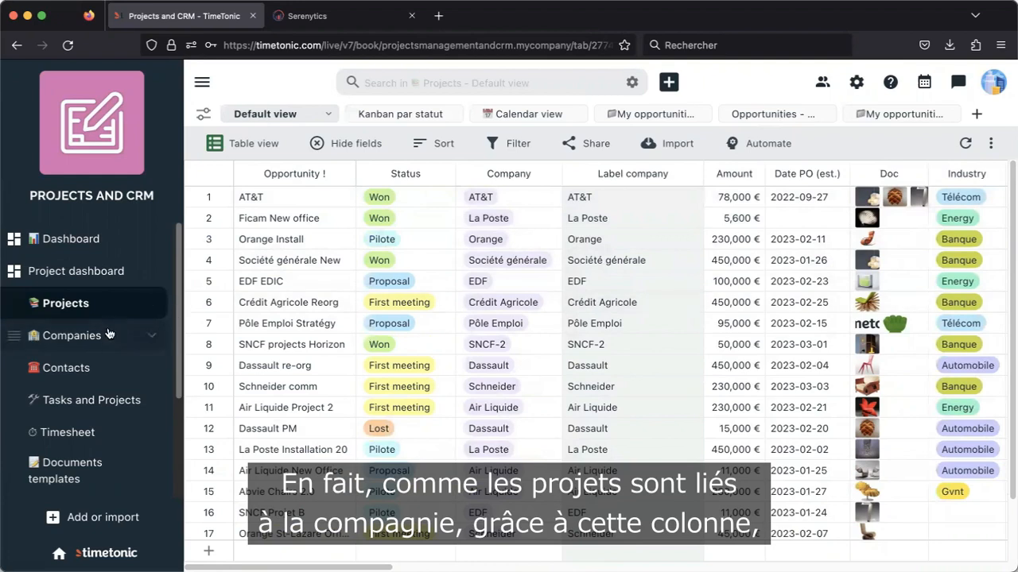
left_click(477, 171)
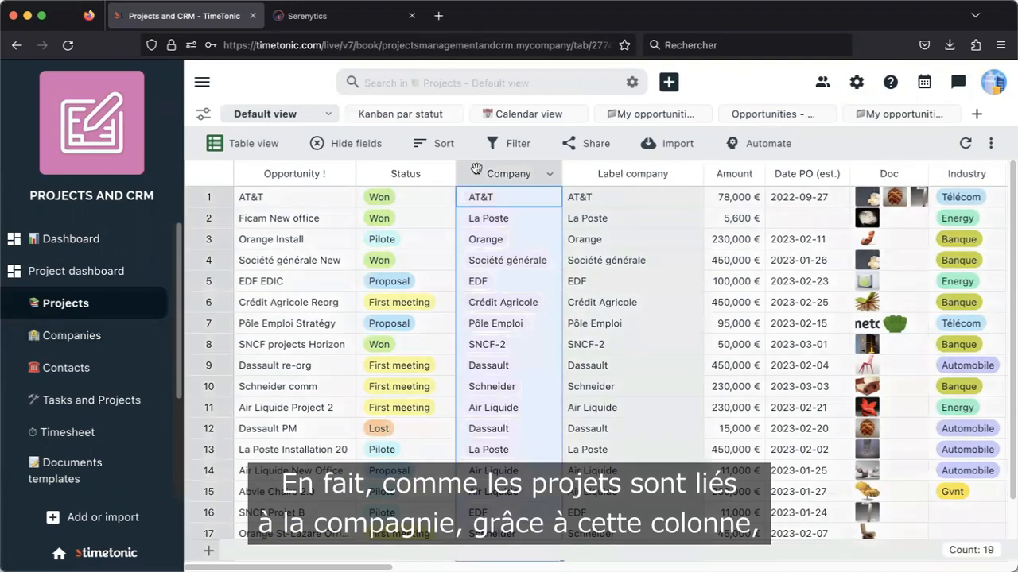
left_click(732, 87)
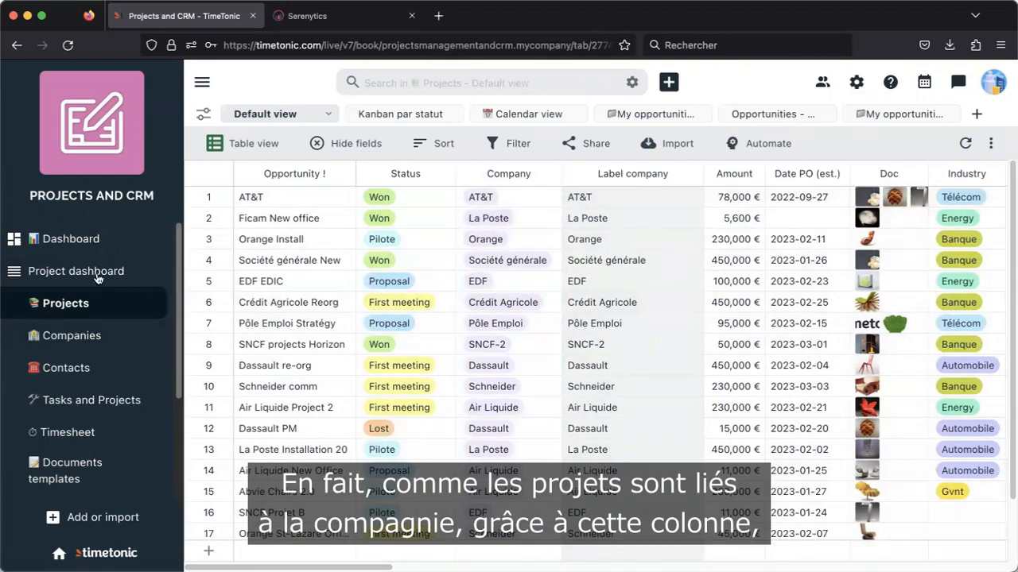
Open the Companies table and view the opportunities linked to the La Poste record.
left_click(85, 336)
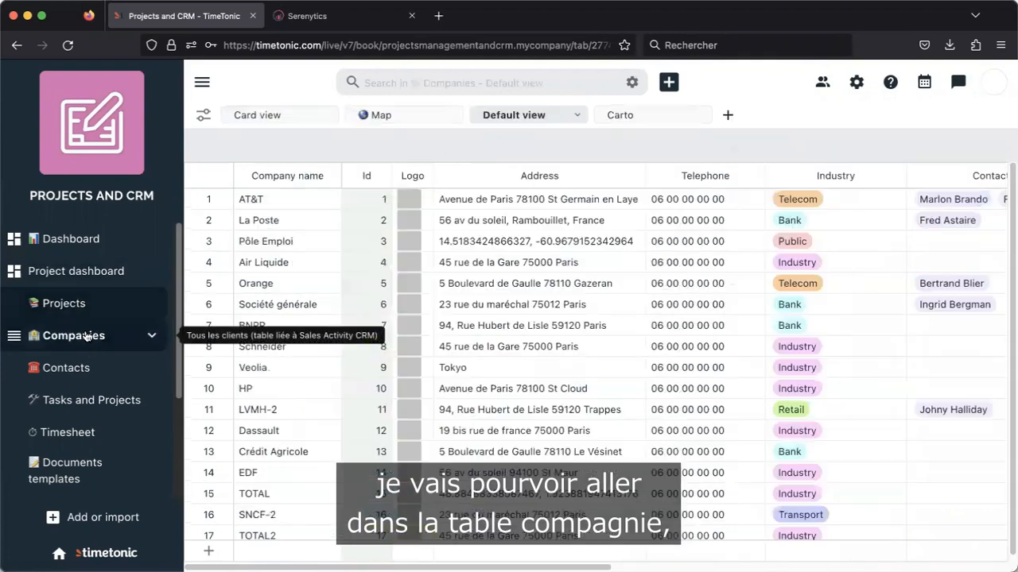
left_click_drag(317, 562, 727, 559)
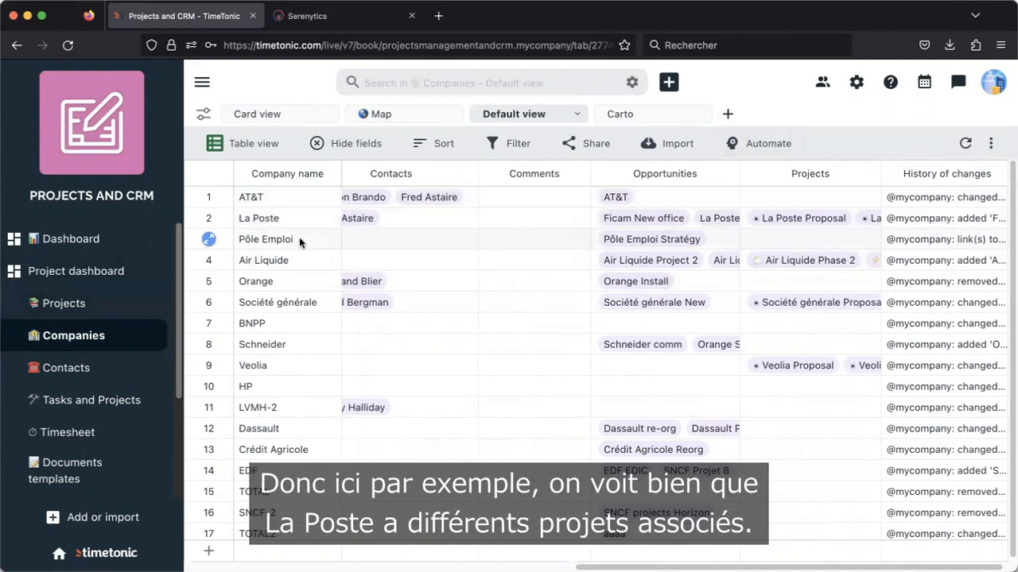
left_click(210, 220)
scroll(462, 306, "down", 10)
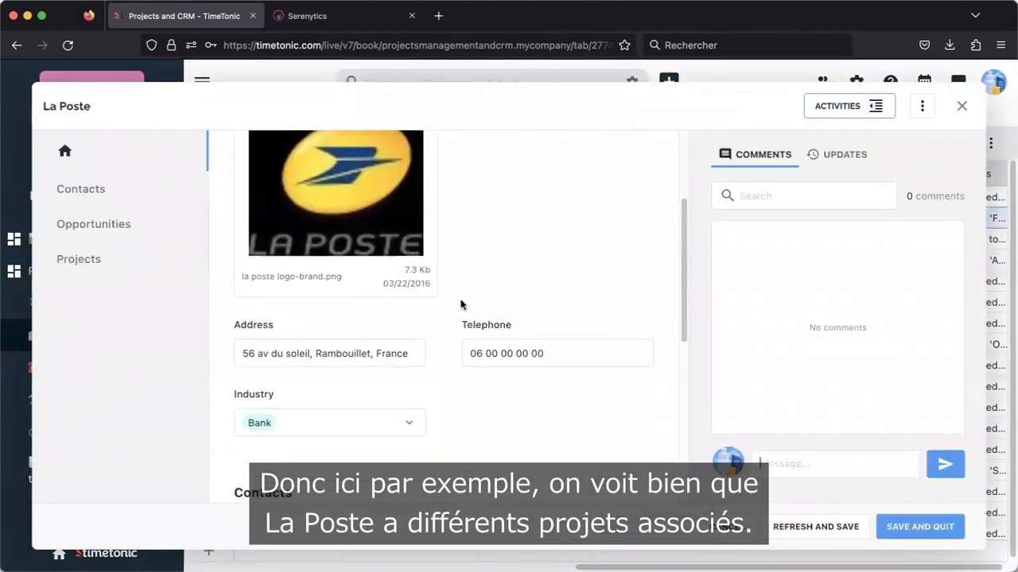
scroll(462, 384, "down", 2)
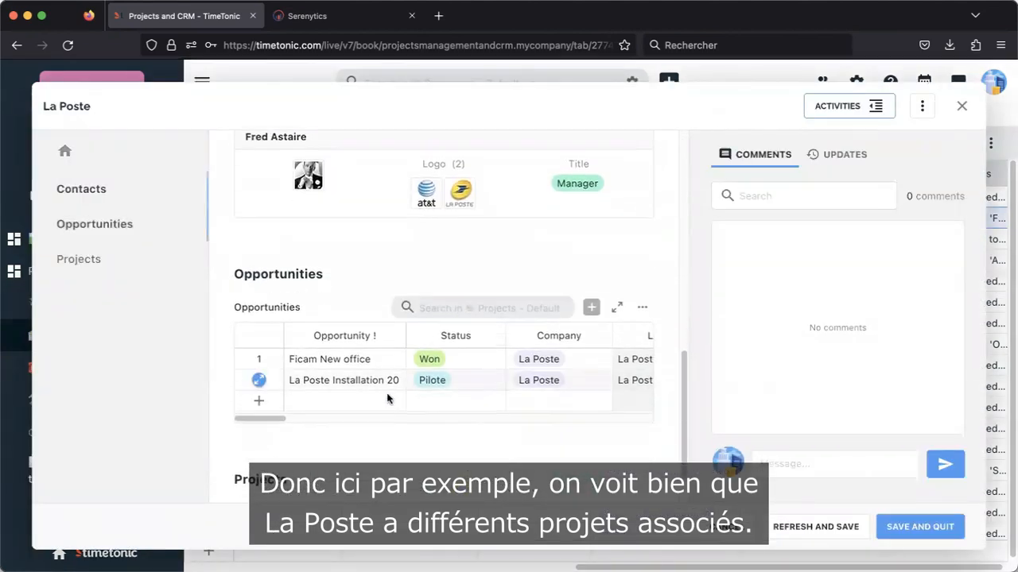
Check the total of La Poste's two opportunity amounts and close the record without saving.
left_click_drag(273, 414, 312, 414)
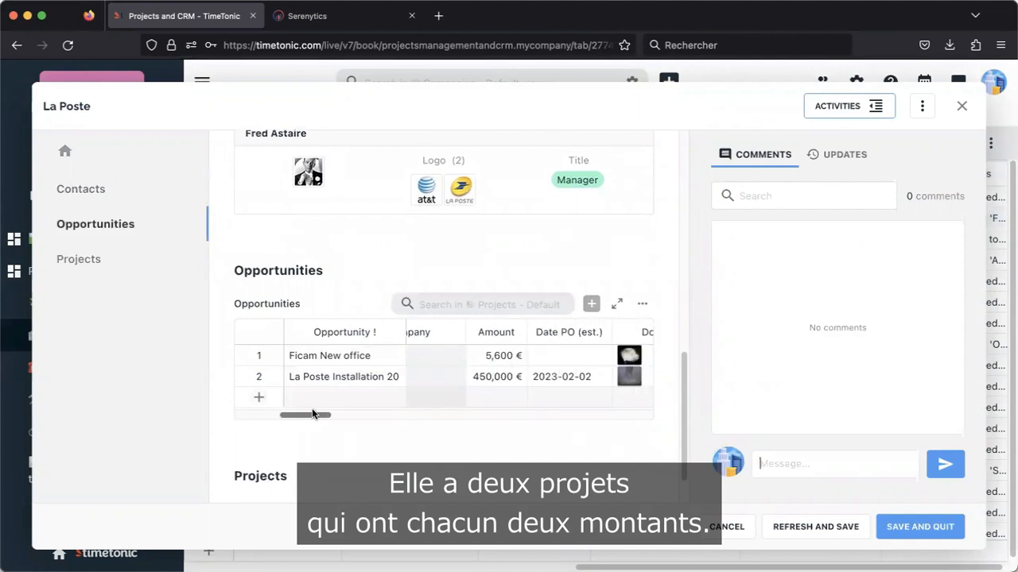
left_click_drag(497, 356, 484, 375)
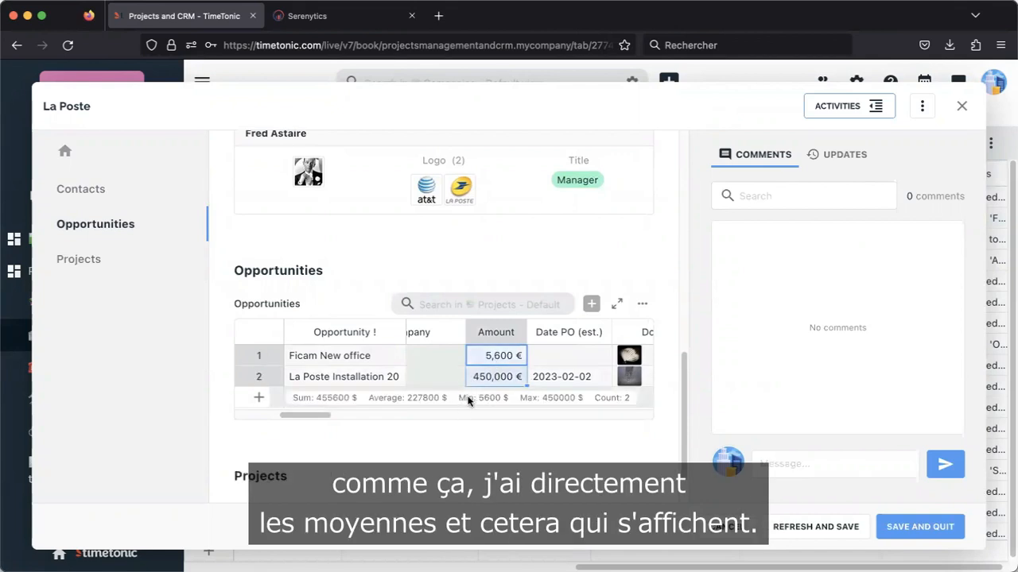
left_click(229, 283)
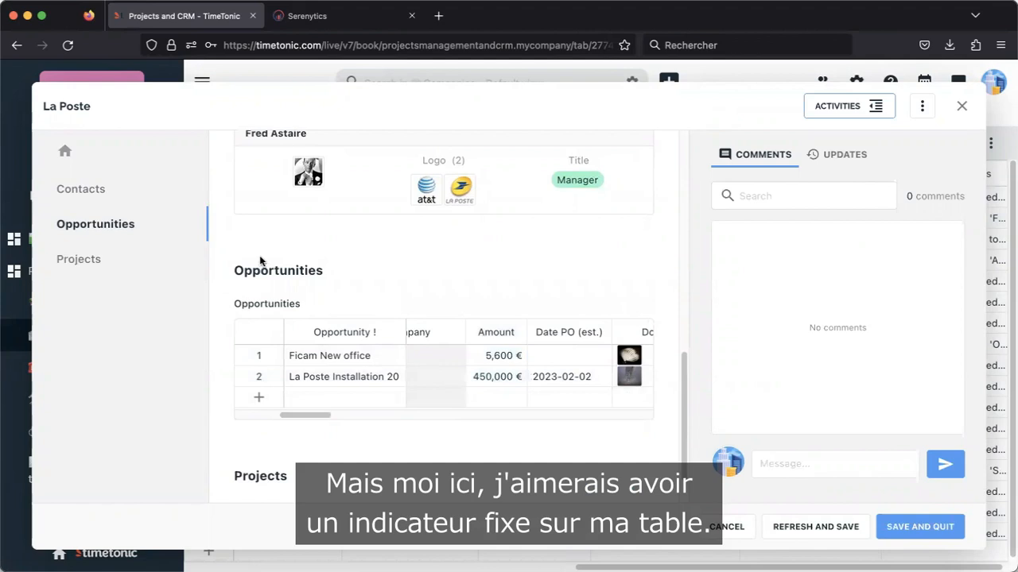
left_click(961, 106)
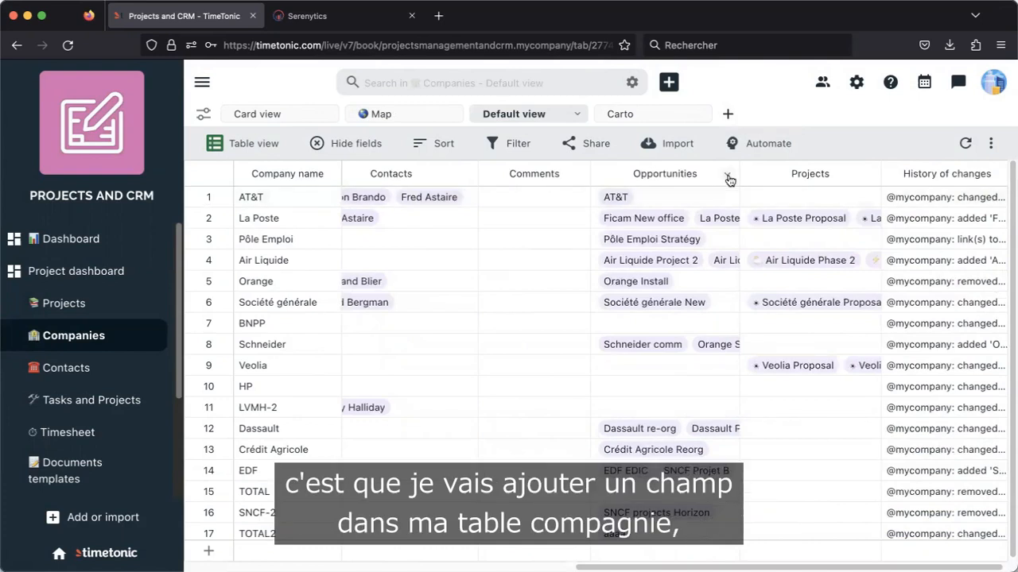
Start a new field to the right of the Opportunities column and name it "Lº amount project".
left_click(729, 178)
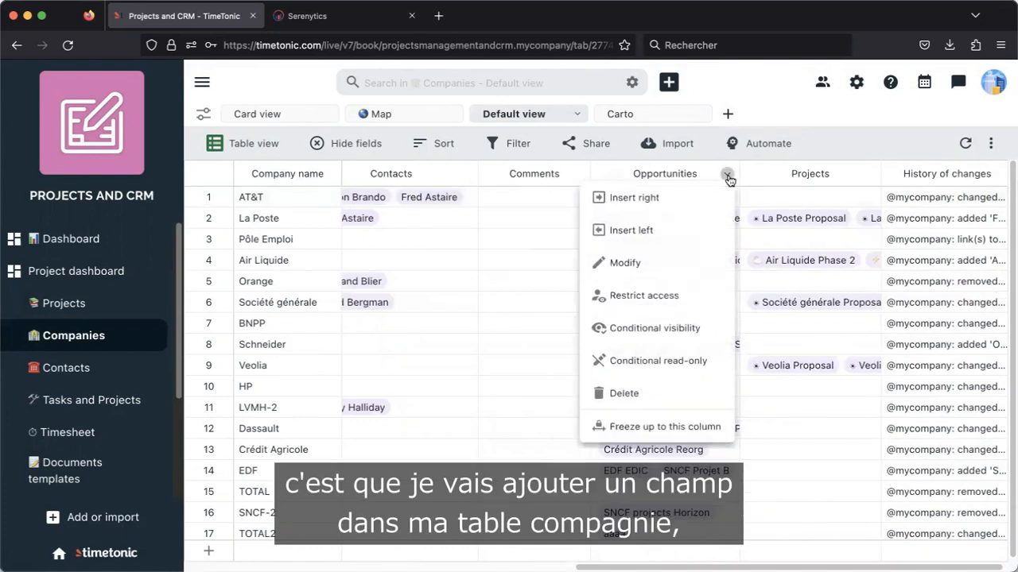
left_click(707, 203)
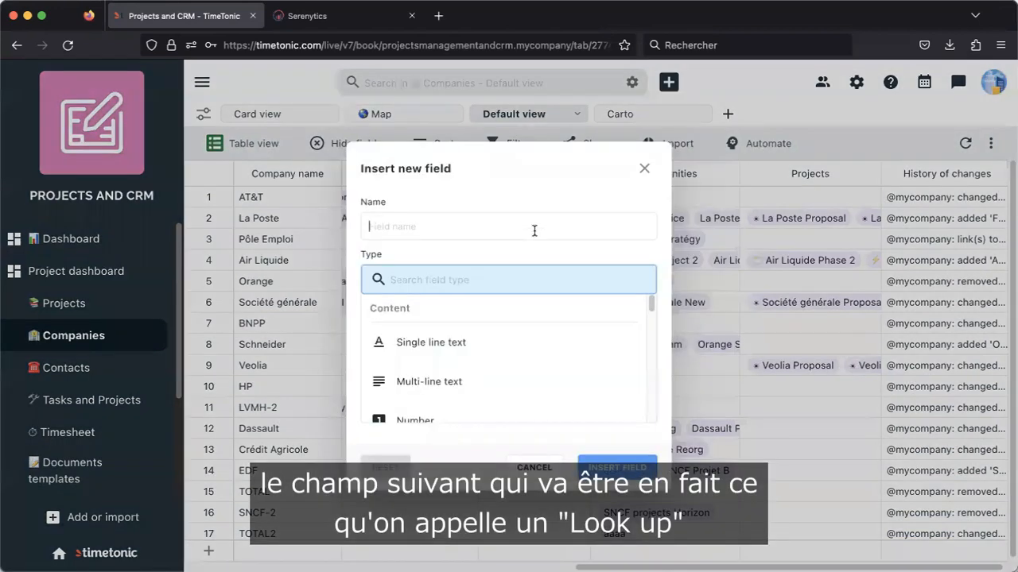
type("Lº amount")
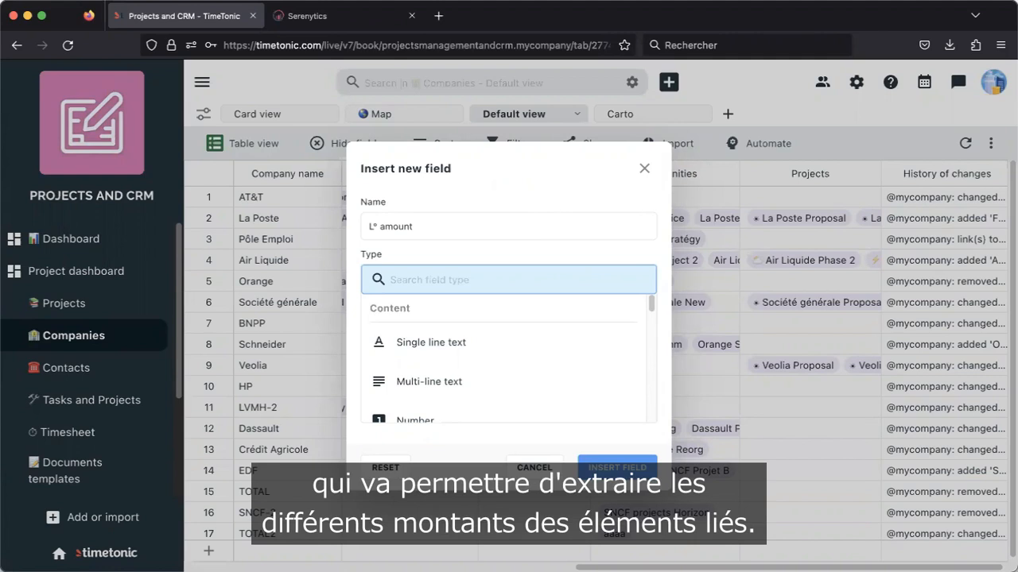
type("project")
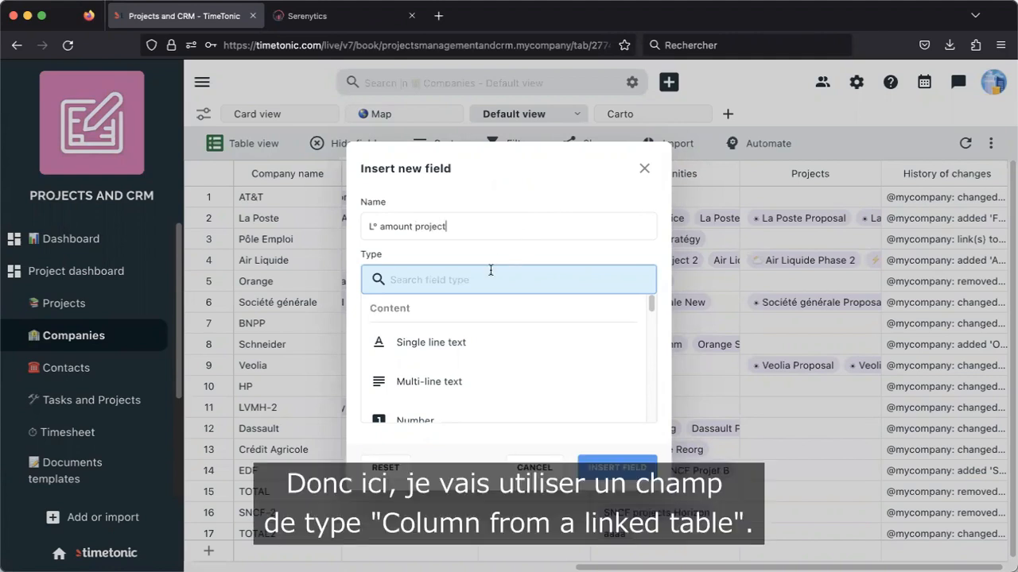
Set the new field's type to Column from a linked table, using the Opportunities link column.
scroll(508, 377, "down", 5)
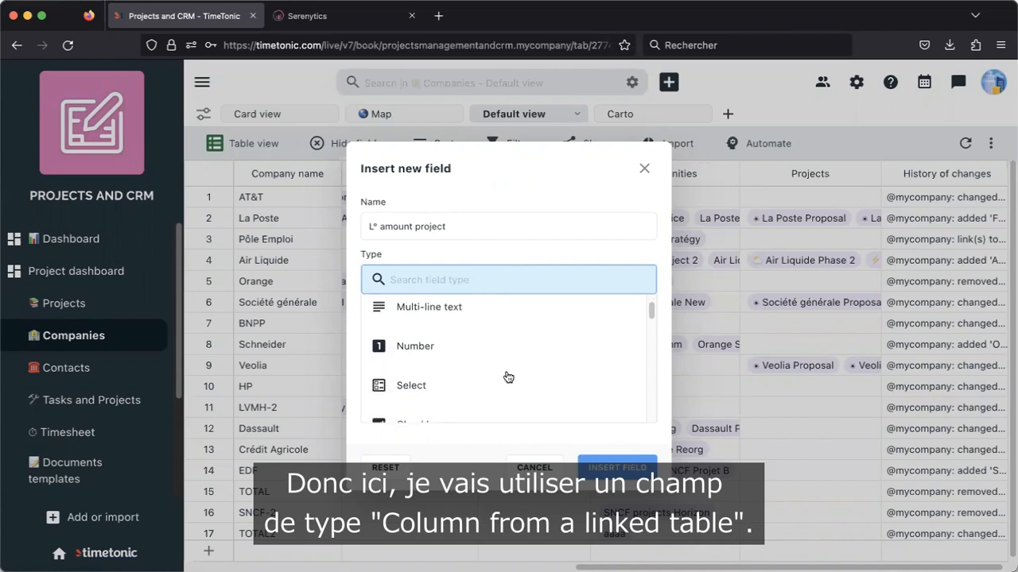
scroll(508, 377, "down", 8)
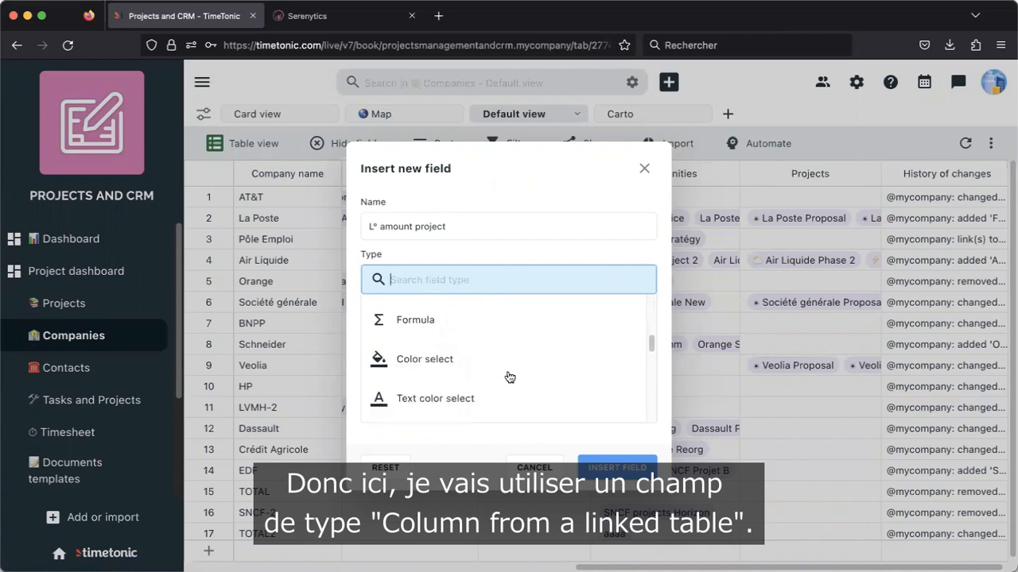
scroll(511, 377, "down", 3)
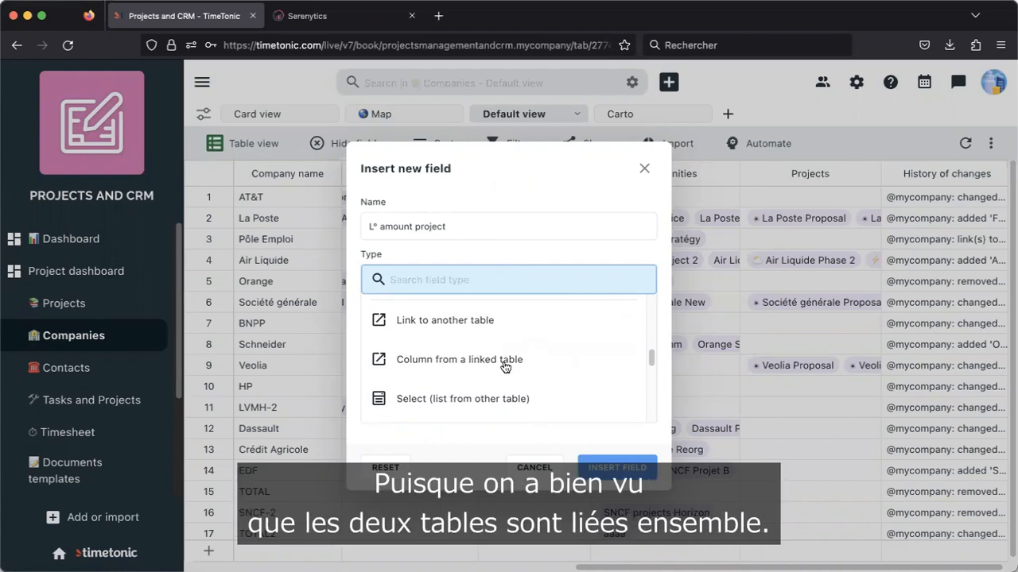
left_click(433, 359)
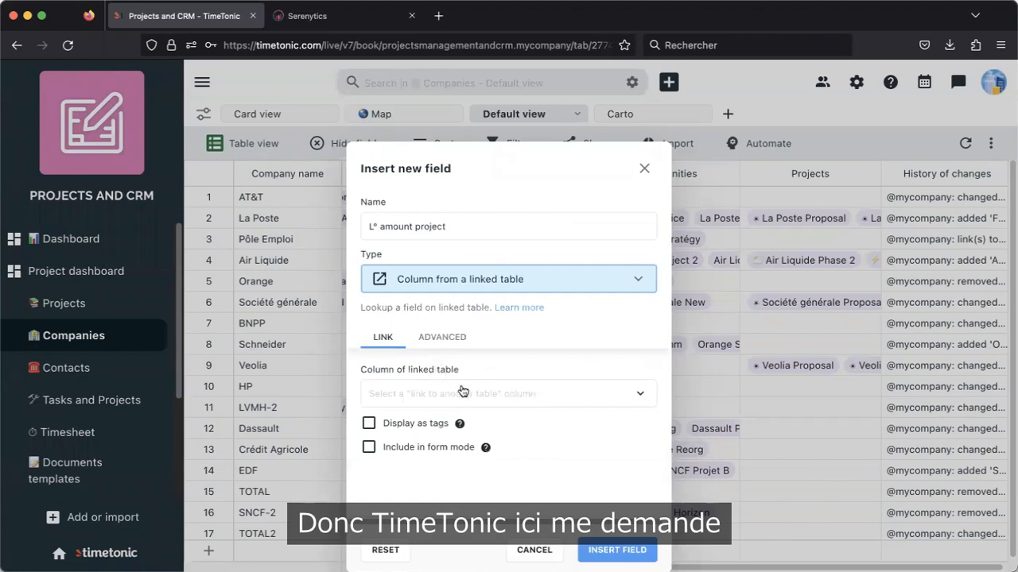
left_click(463, 391)
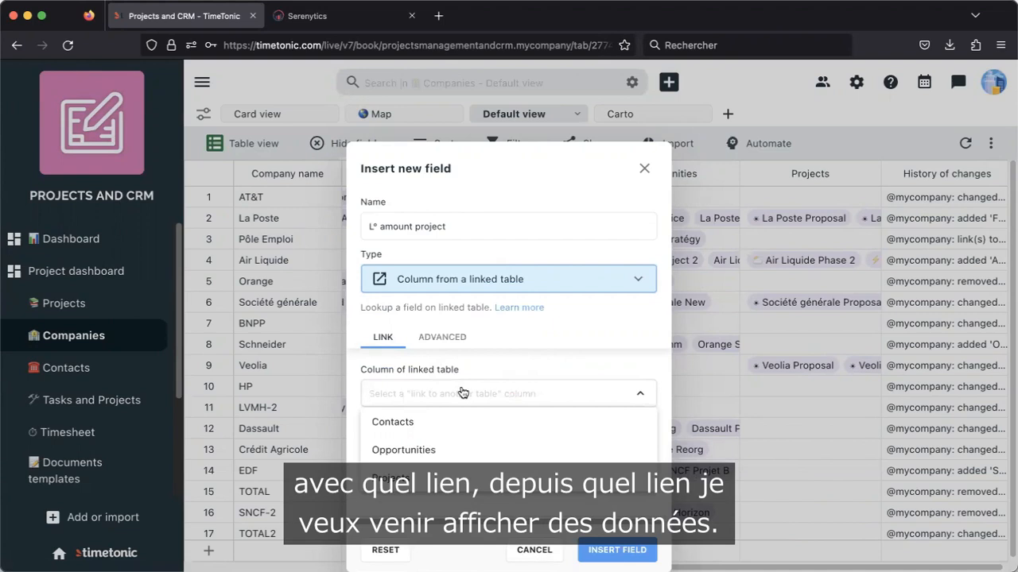
left_click(446, 449)
Choose Amount as the Projects column the new field looks up.
scroll(493, 415, "down", 2)
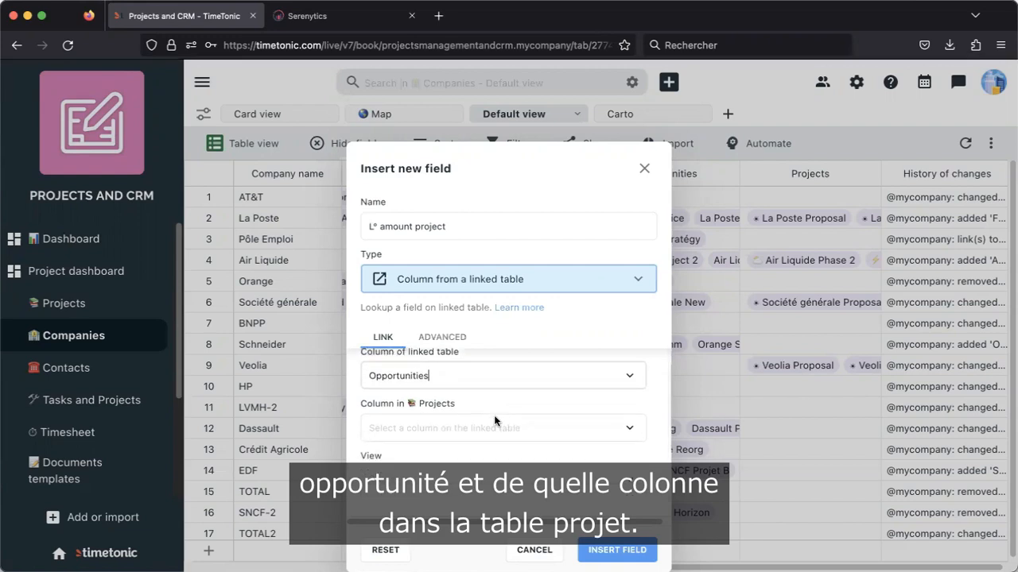
scroll(495, 417, "down", 1)
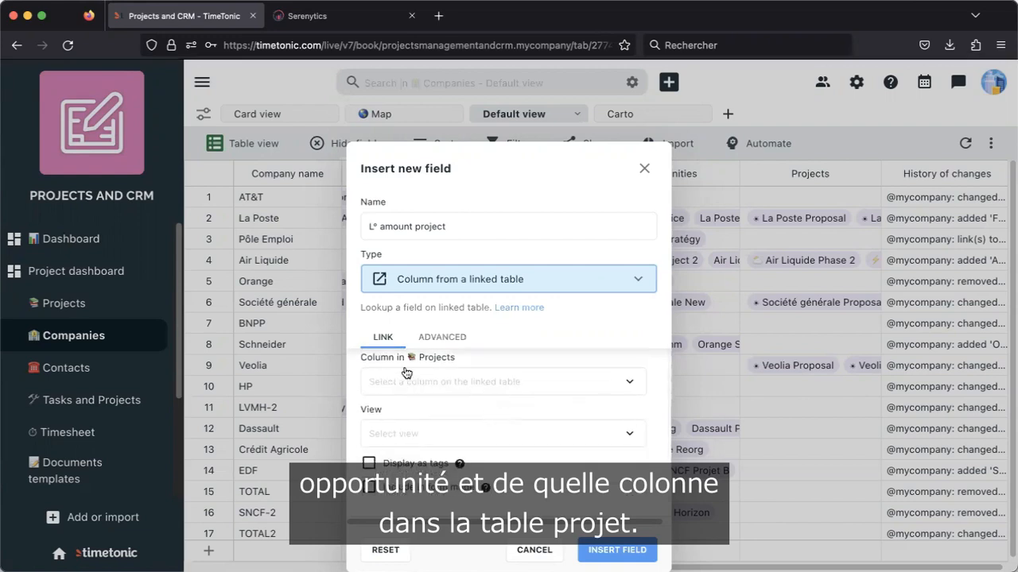
scroll(461, 403, "up", 2)
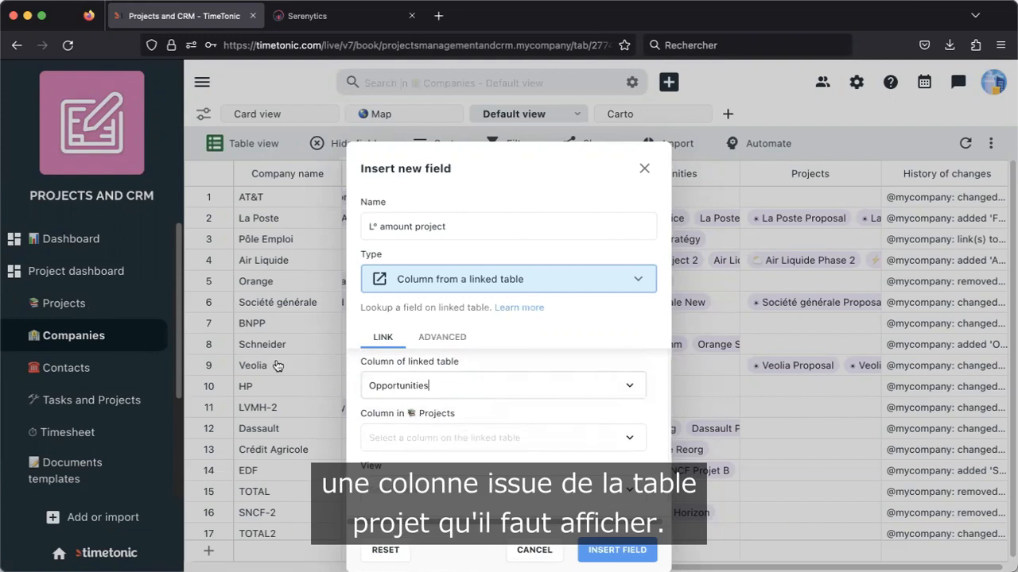
left_click(459, 442)
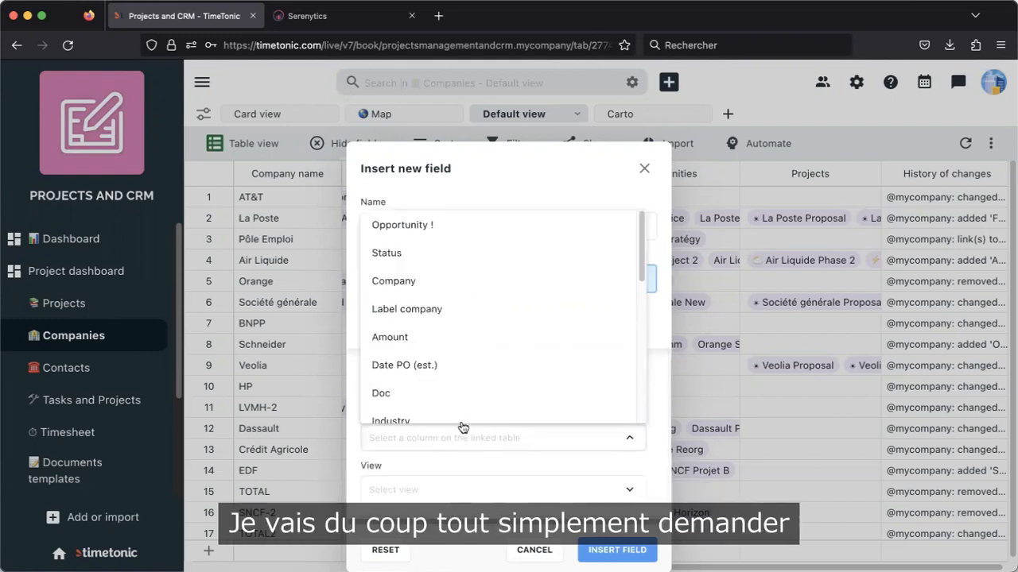
scroll(461, 303, "down", 1)
left_click(444, 303)
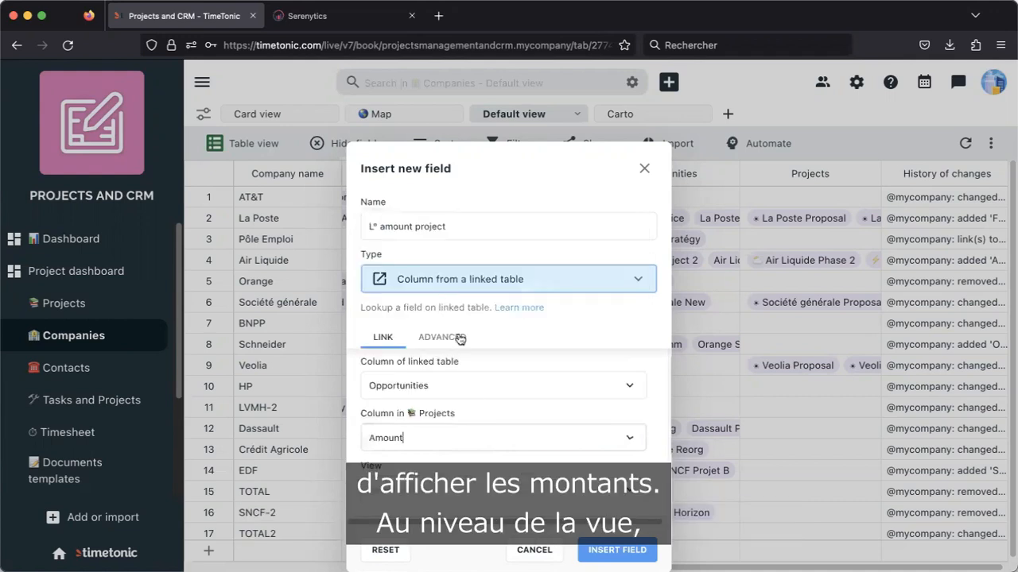
Set the lookup's view to Default view and insert the field into the Companies table.
scroll(484, 417, "down", 3)
left_click(484, 436)
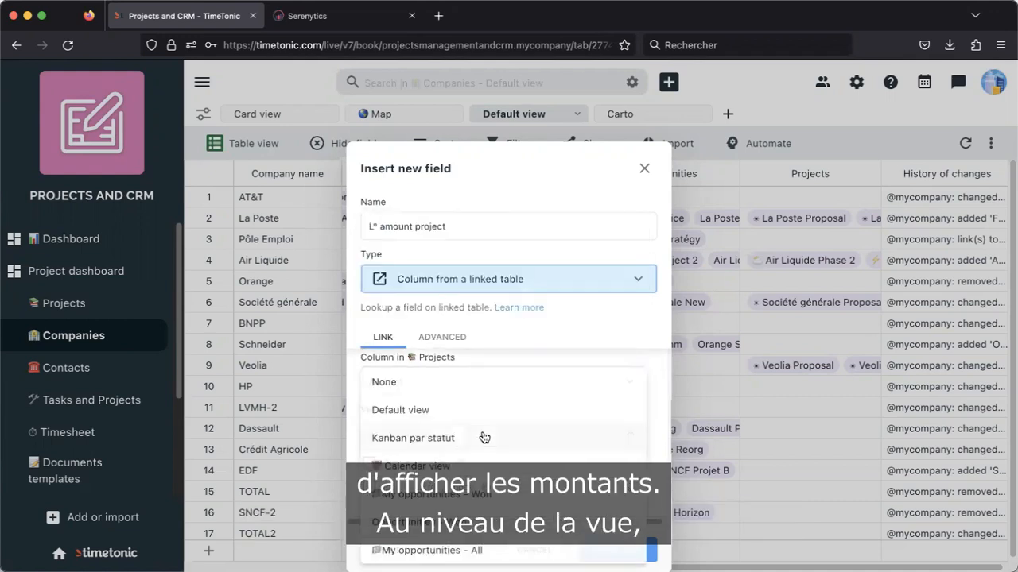
left_click(477, 410)
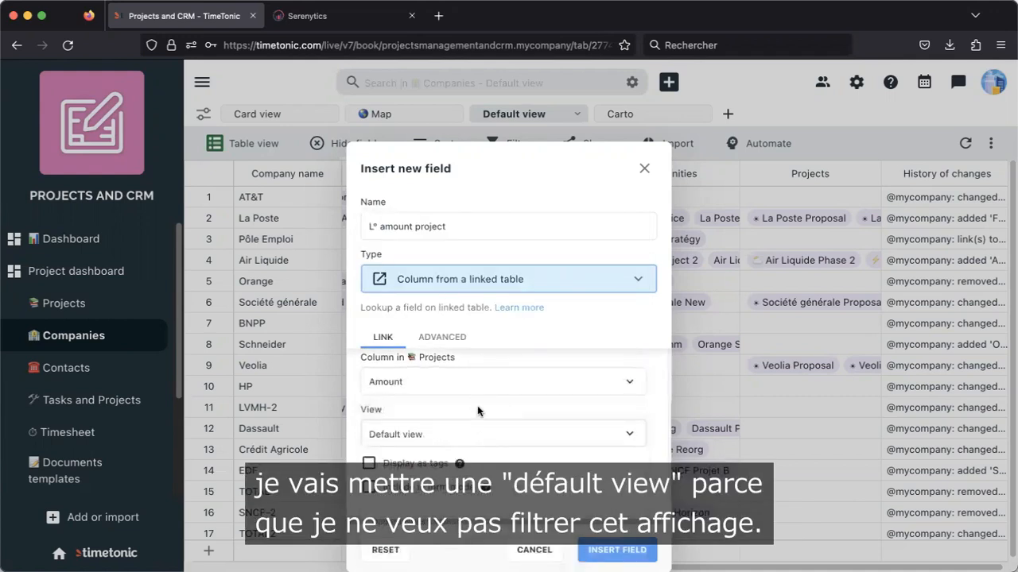
scroll(477, 410, "up", 1)
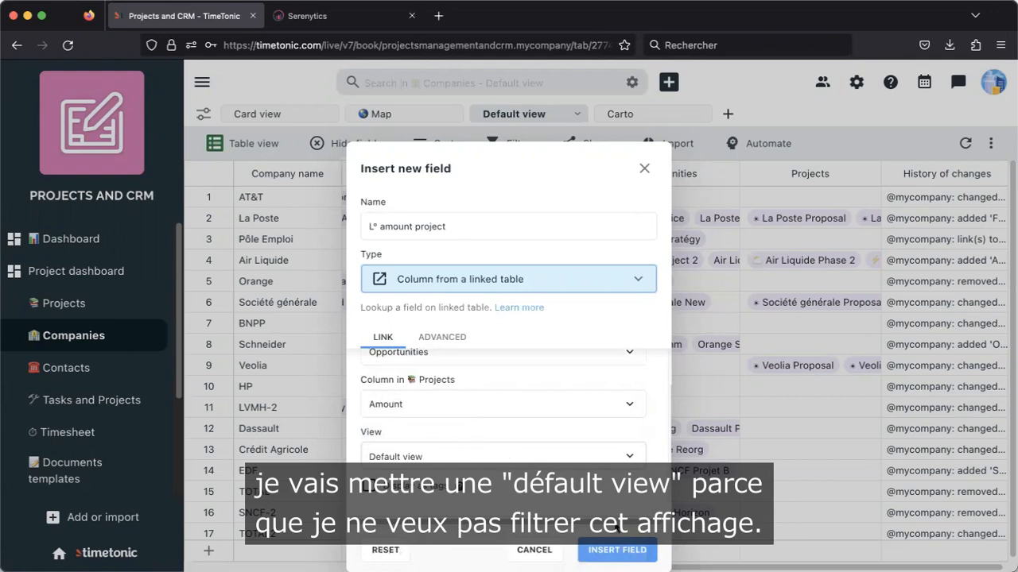
left_click(620, 548)
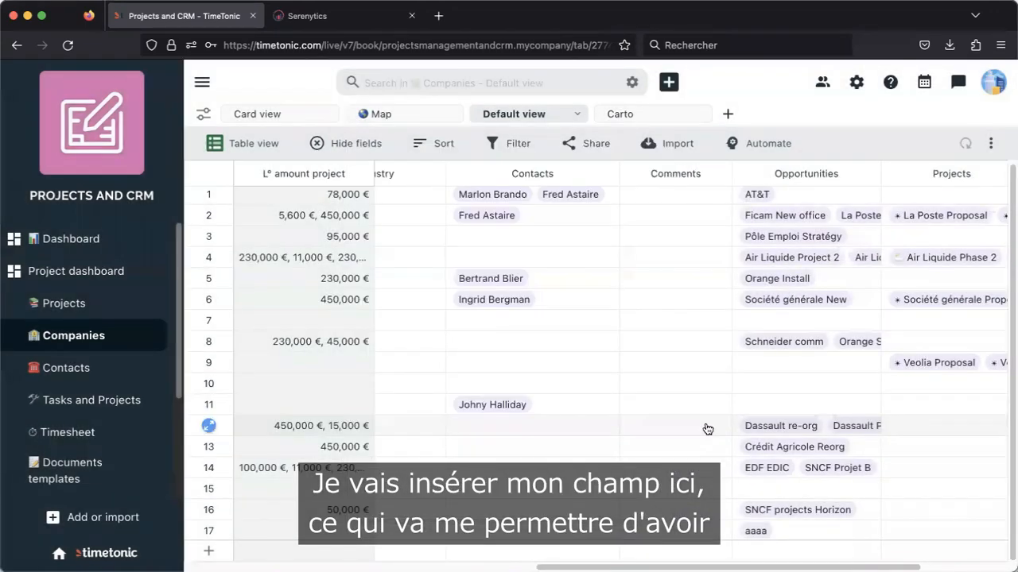
left_click_drag(830, 198, 831, 264)
left_click(830, 264)
left_click(865, 147)
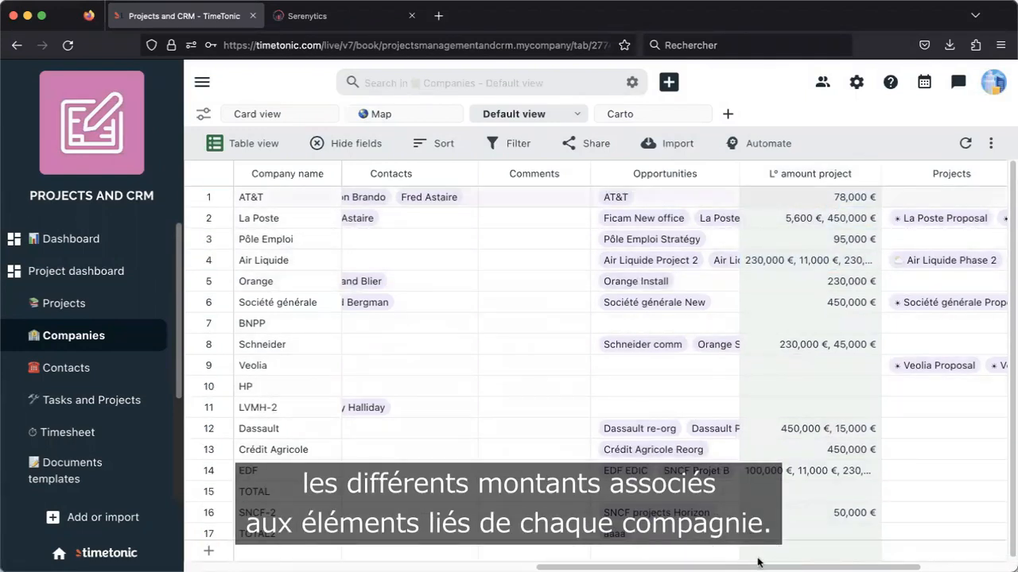
Start a new Formula field to the right of the Lº amount project column and name it "Total amount project".
scroll(763, 477, "right", 4)
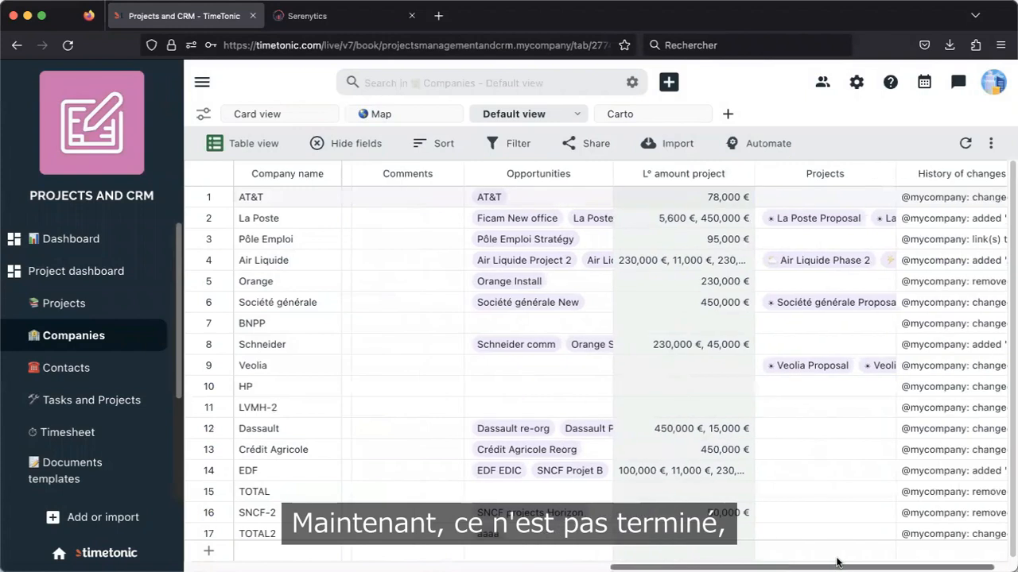
left_click(728, 177)
left_click(663, 192)
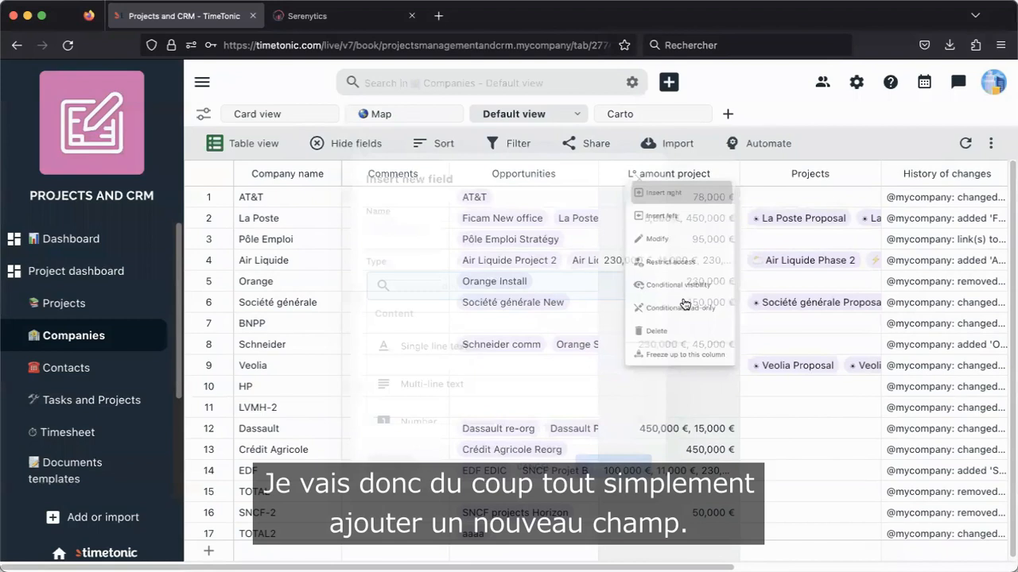
type("Total amount project")
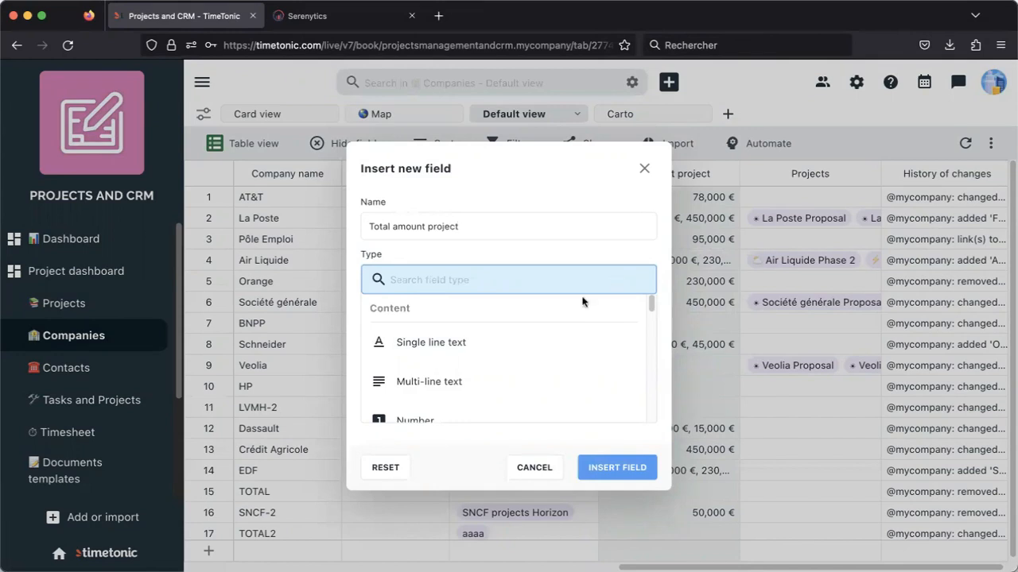
type("for")
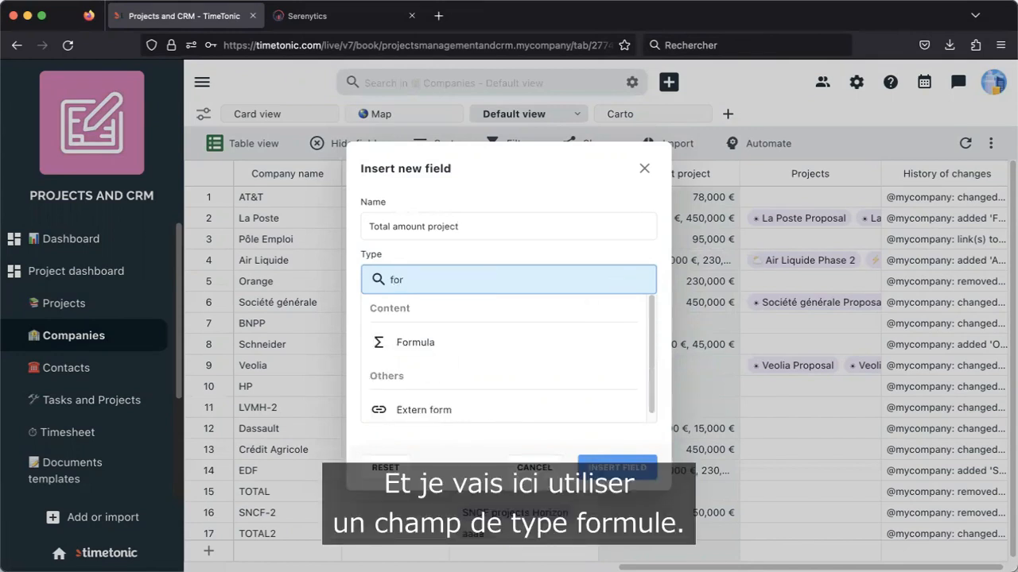
left_click(458, 341)
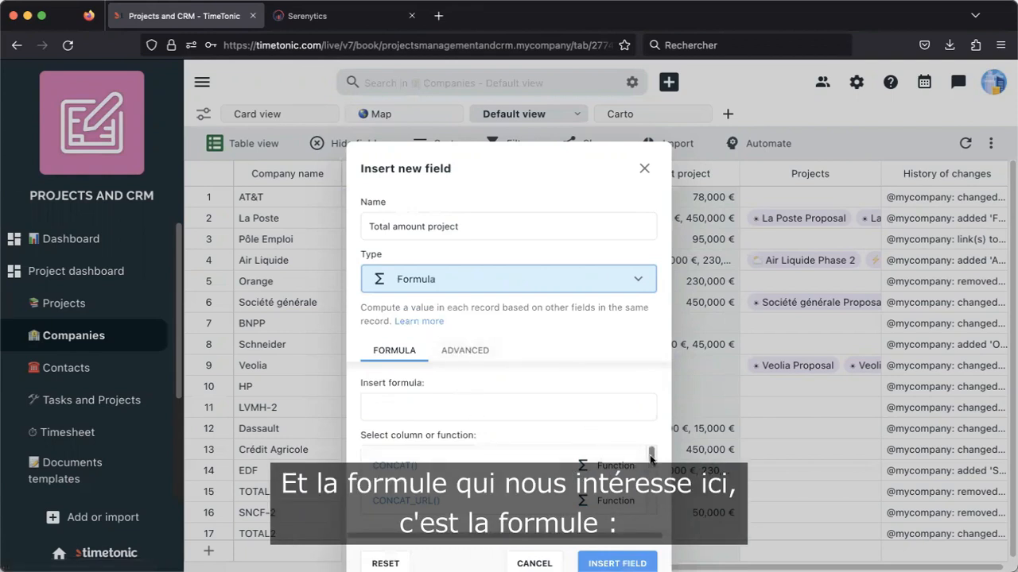
Build the field's formula as SUM_ELEMENTS({Lº amount project}) using the SUM_ELEMENTS function and the lookup column.
scroll(651, 460, "down", 5)
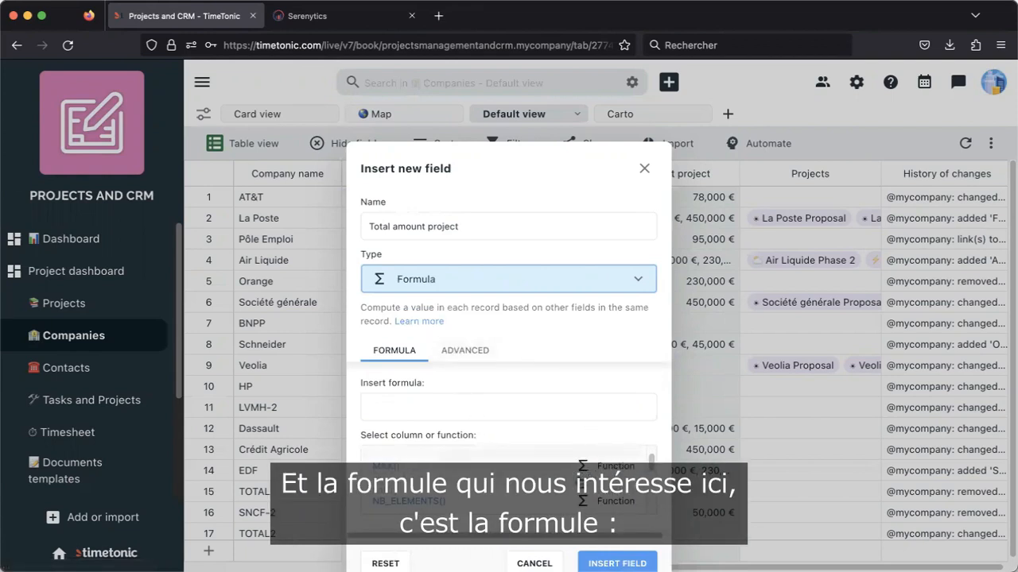
scroll(577, 489, "down", 2)
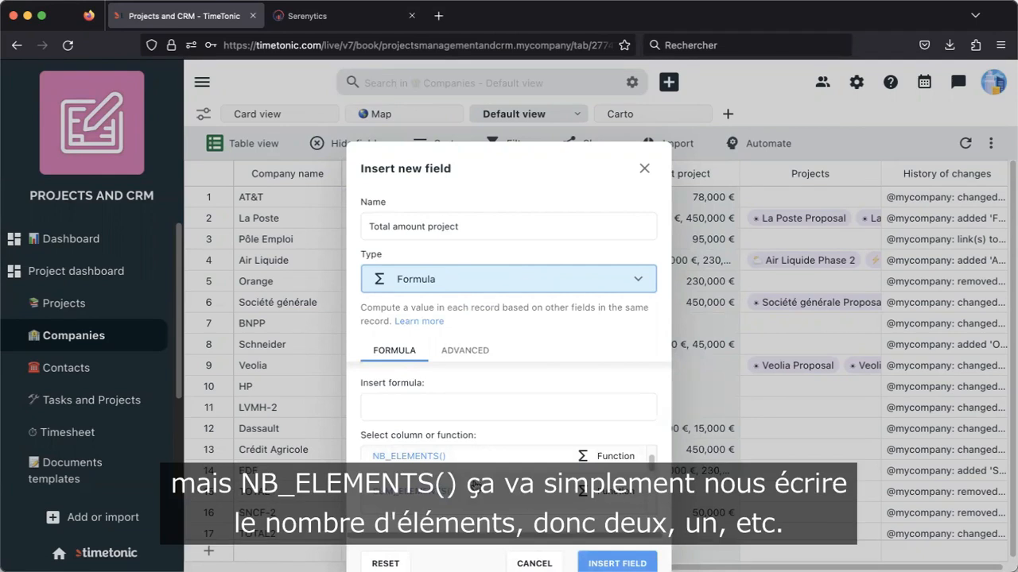
left_click(475, 488)
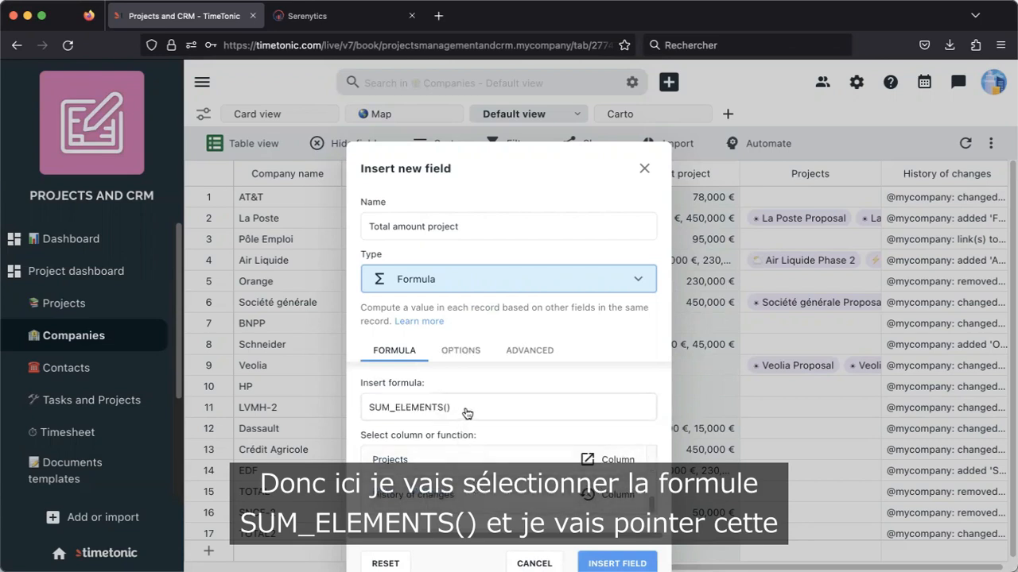
left_click_drag(476, 172, 373, 117)
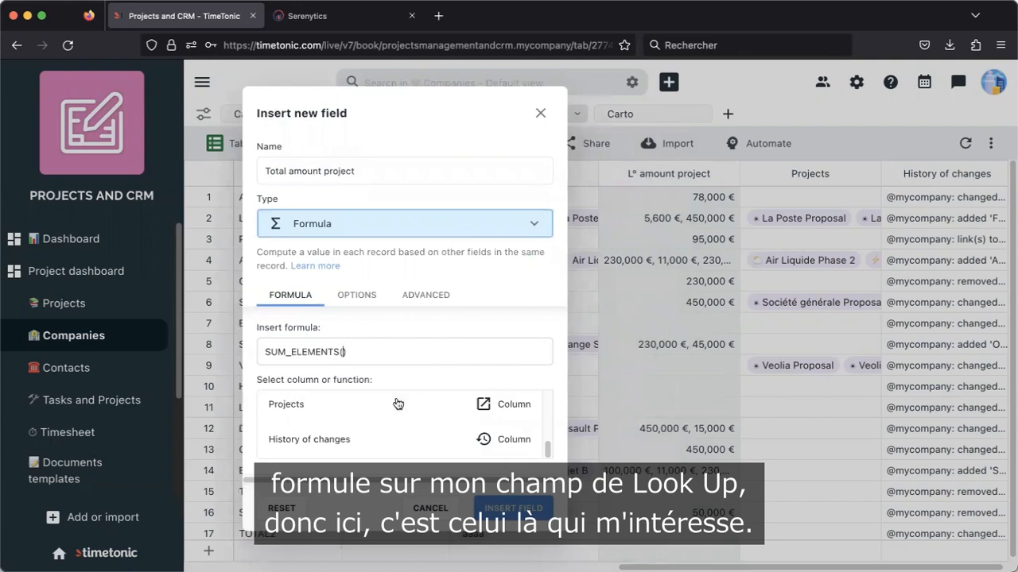
scroll(399, 421, "up", 2)
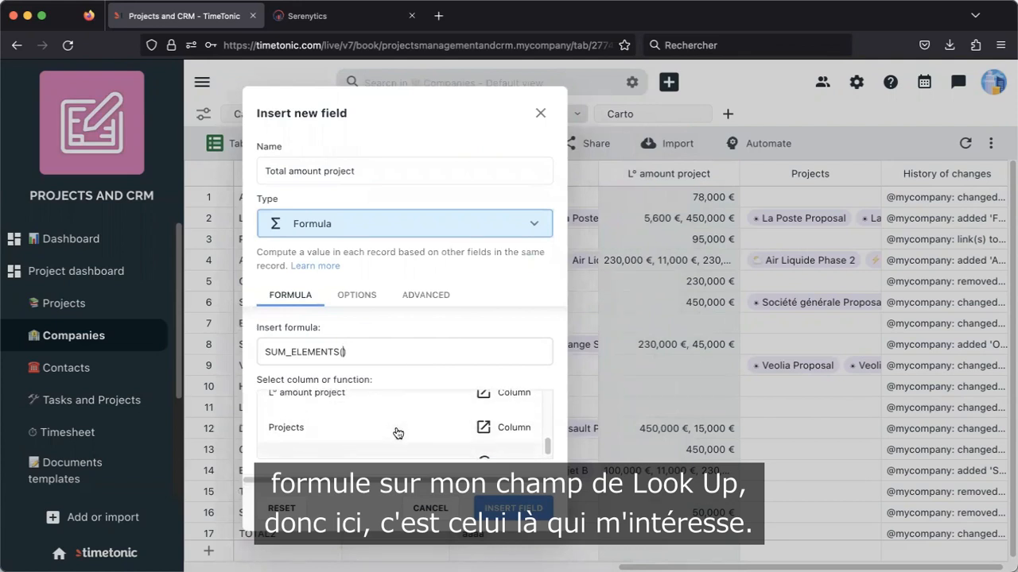
left_click(399, 432)
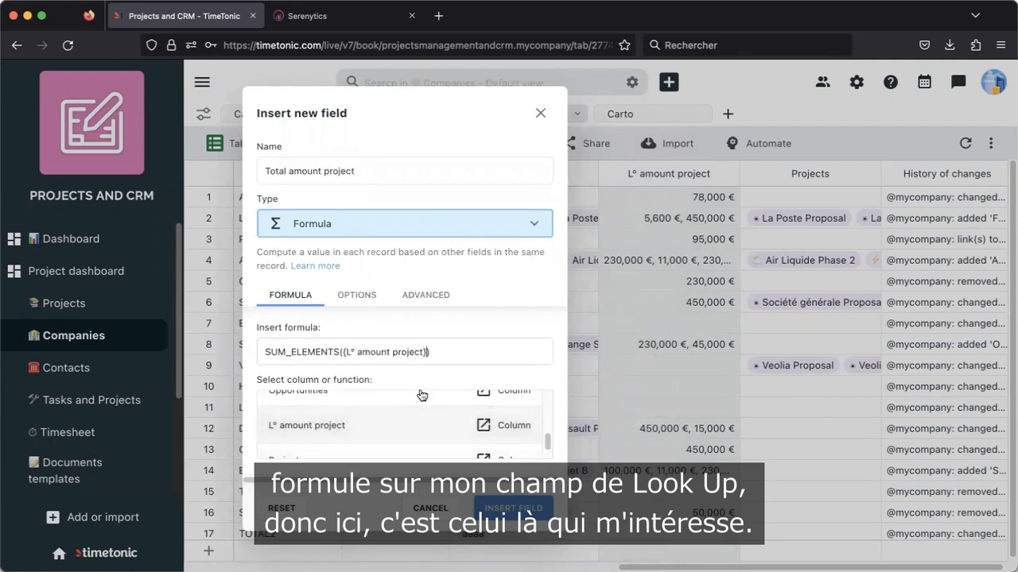
Format the formula result with 123 123.95 separators and the Euro € symbol, and insert the field into the Companies table.
left_click(366, 296)
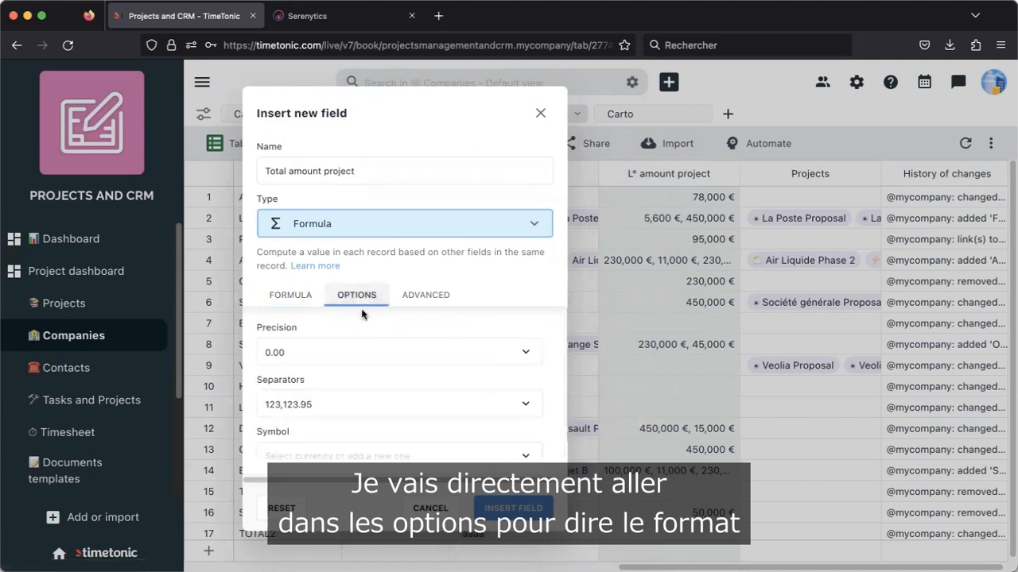
left_click(344, 403)
left_click(347, 515)
scroll(368, 448, "down", 1)
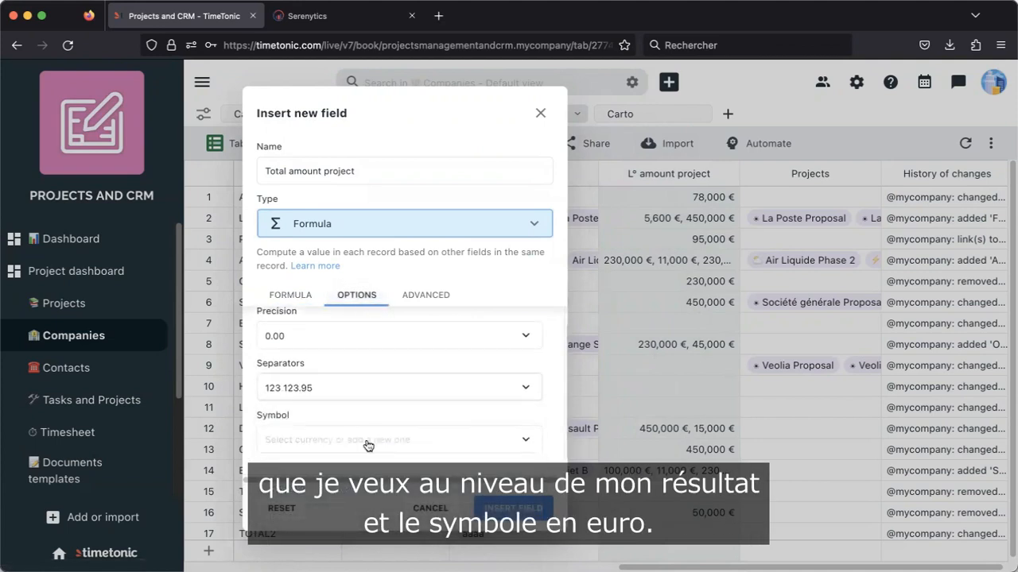
left_click(363, 439)
left_click(330, 363)
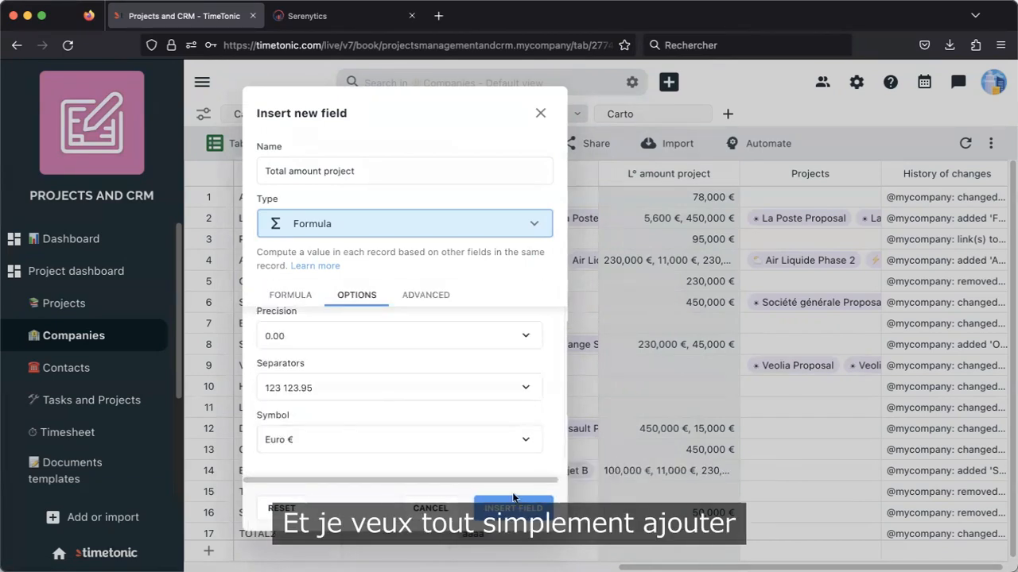
left_click(515, 509)
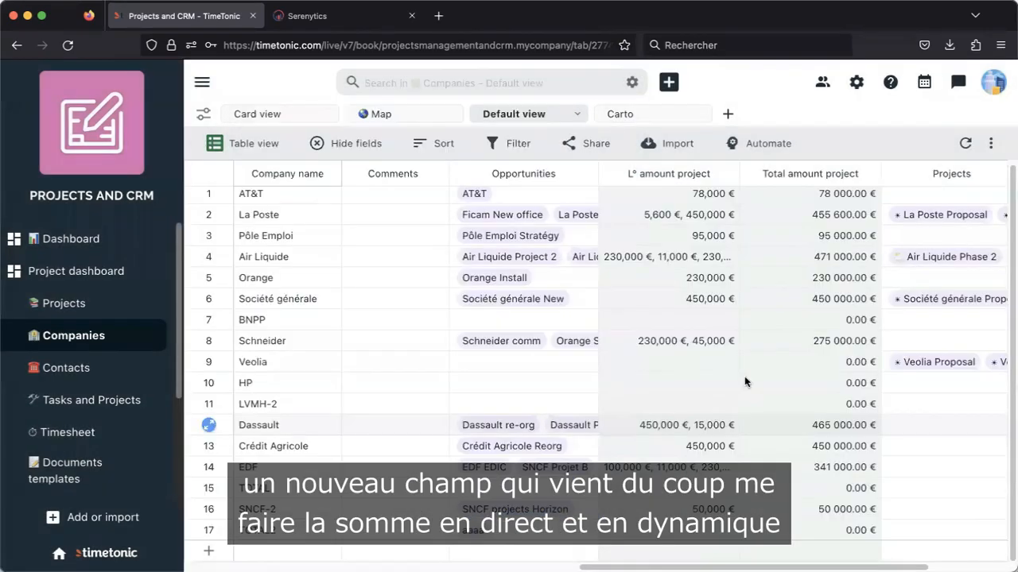
left_click(837, 138)
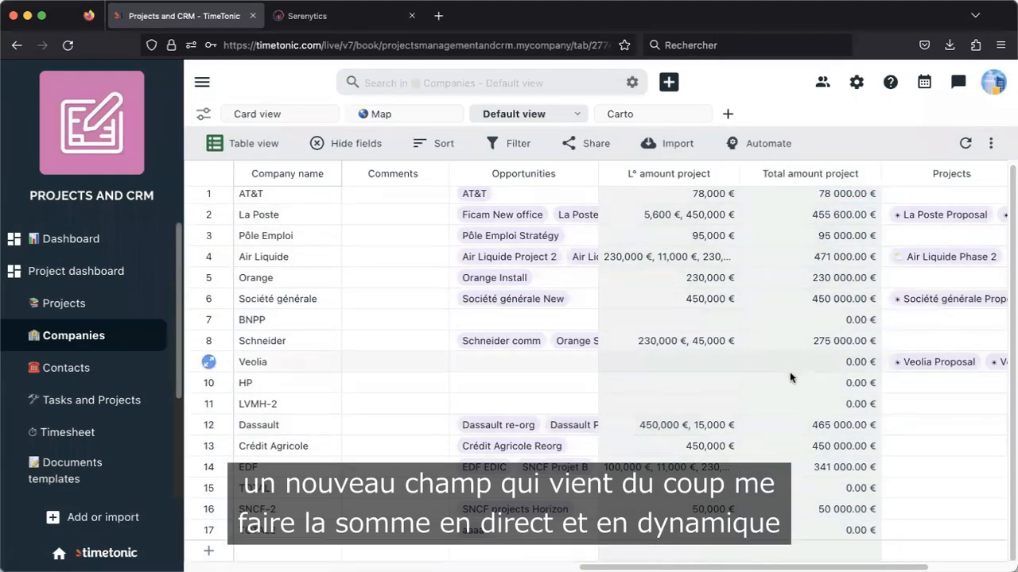
scroll(787, 399, "up", 1)
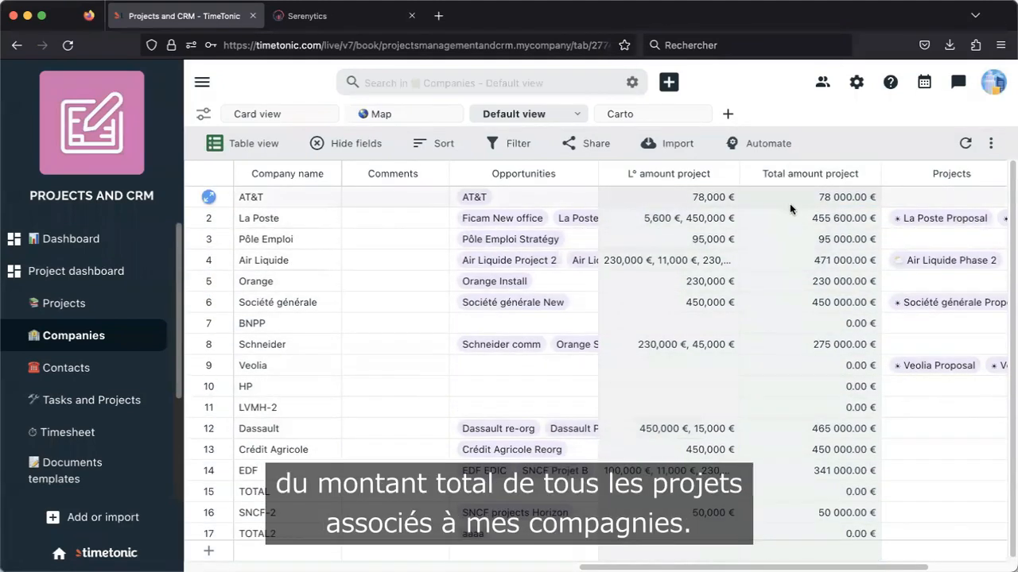